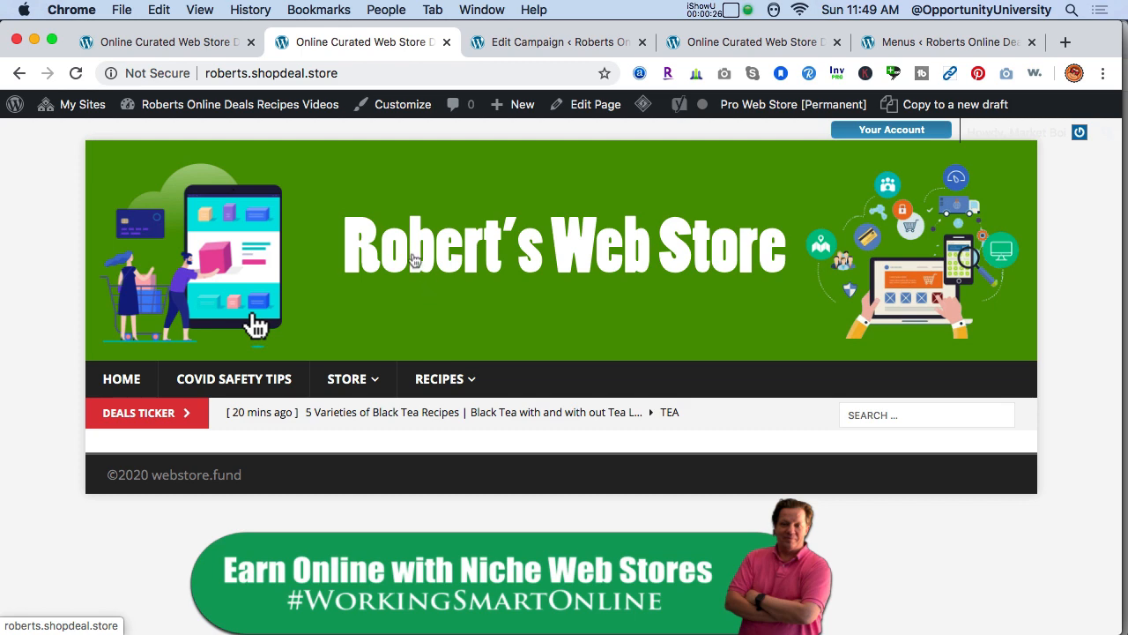
Step: Open the site's Widgets admin page in a new browser tab and switch to it
mouse_move(256, 107)
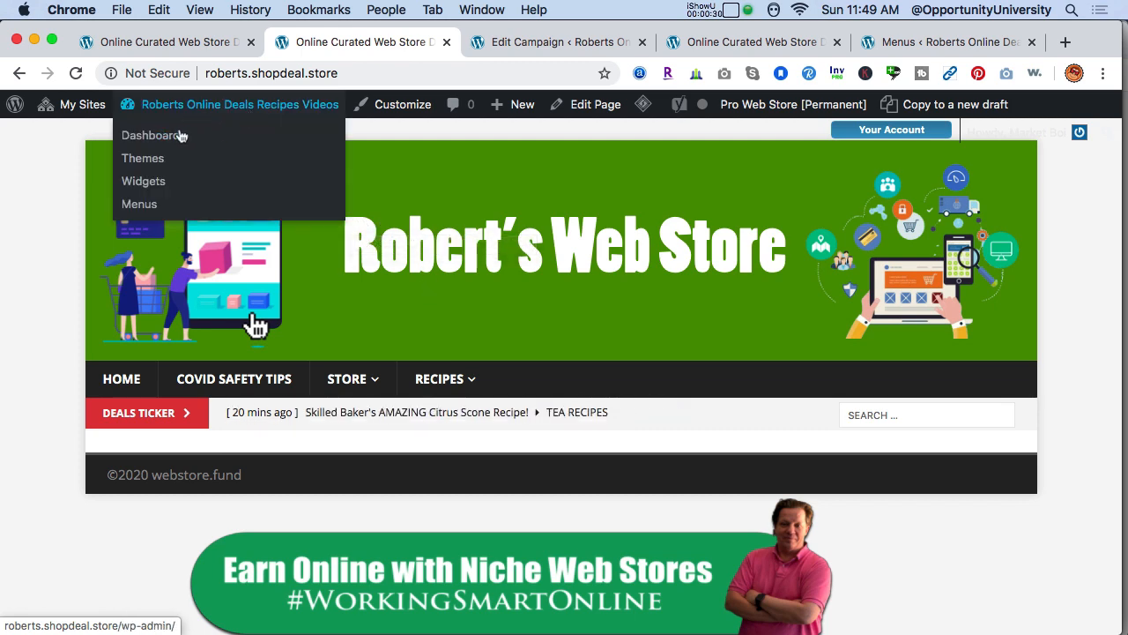
right_click(161, 186)
click(201, 194)
click(457, 53)
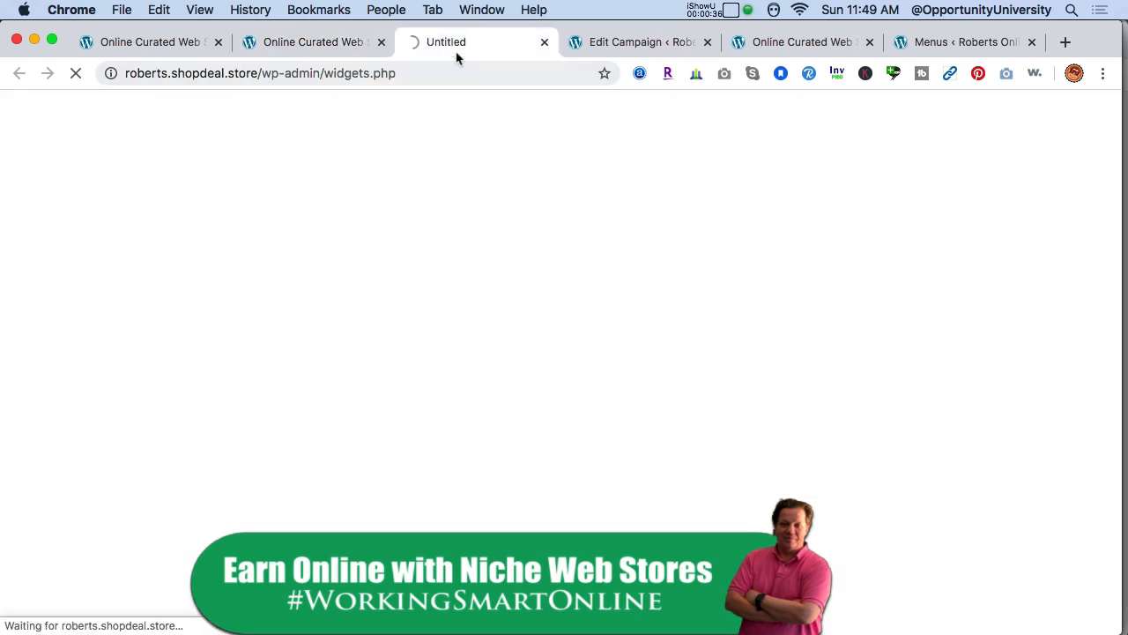
Step: Expand the Home 1 - Full Width widget area
scroll(1114, 247, down, 3)
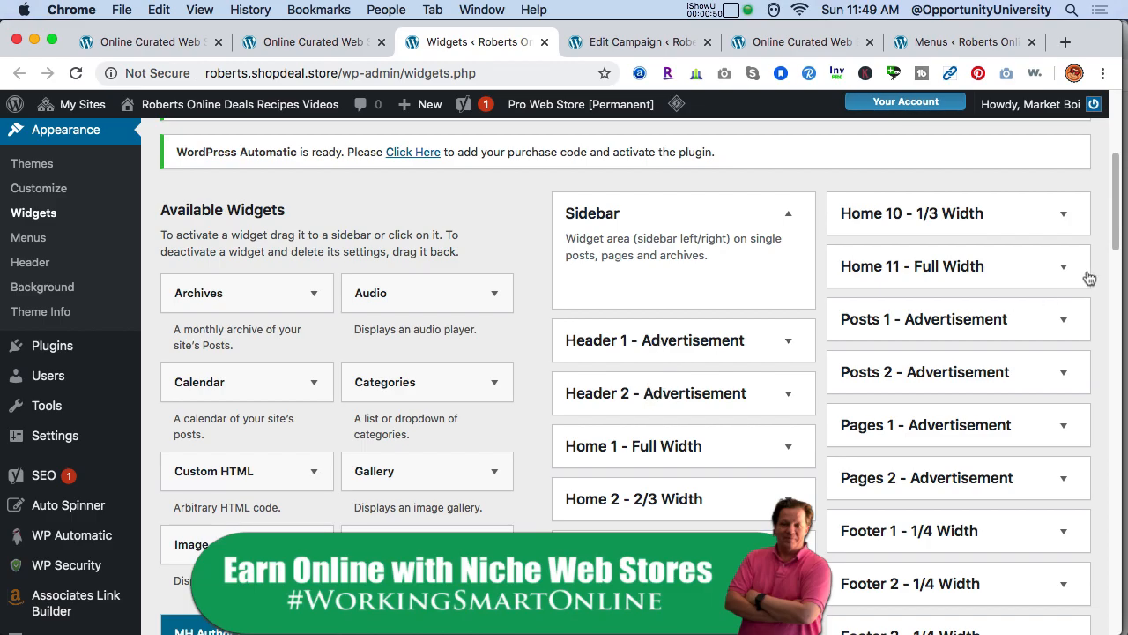
drag(1114, 247, 1116, 279)
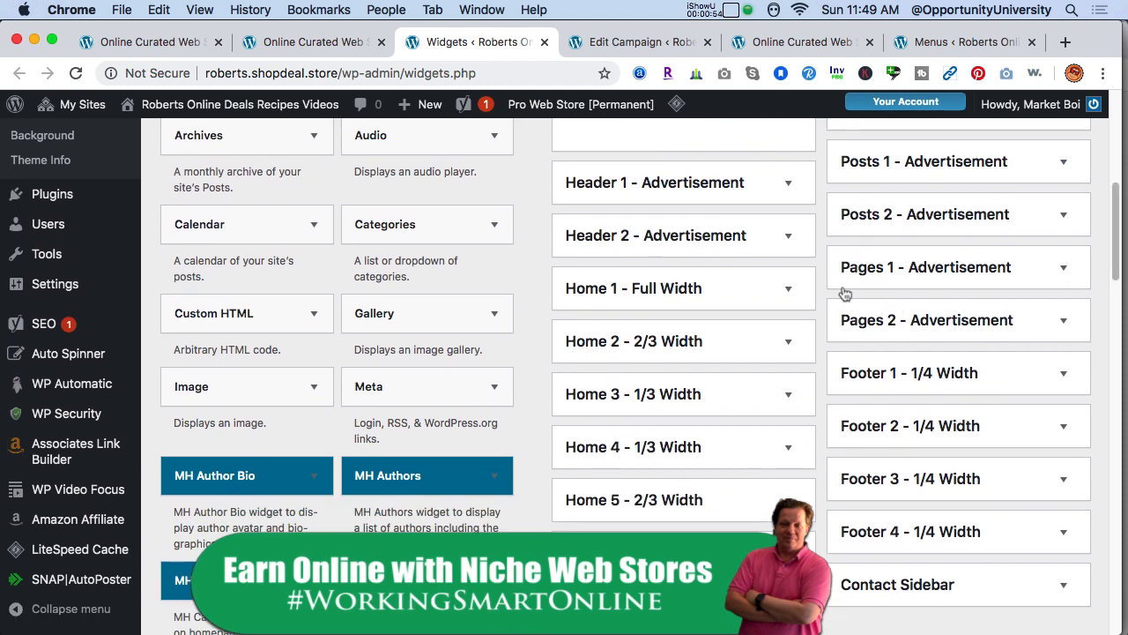
click(788, 289)
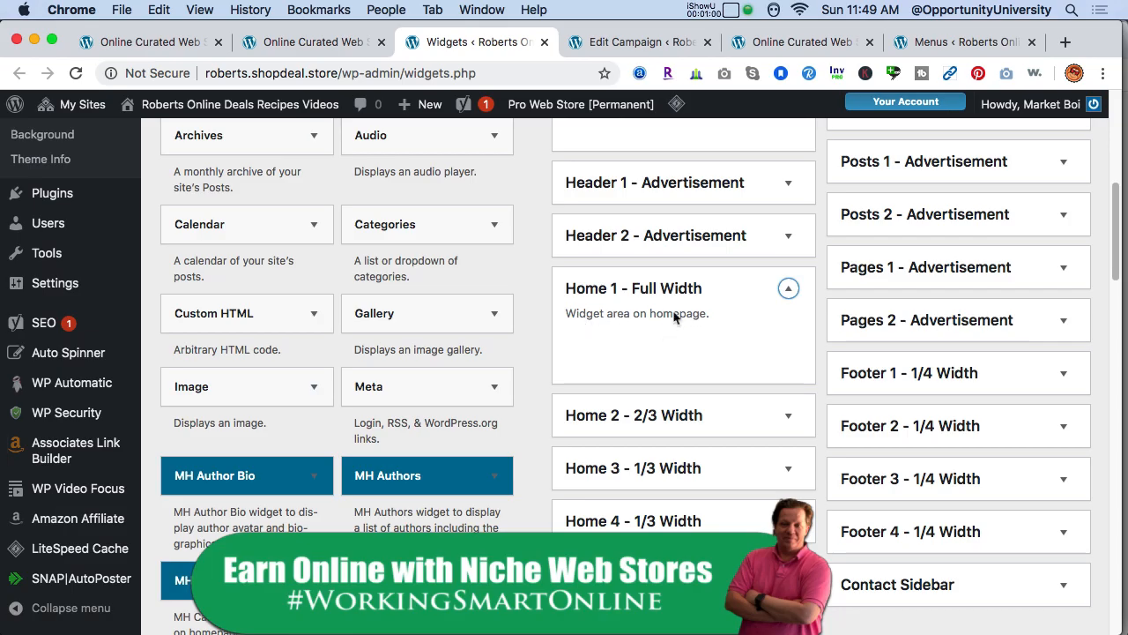
Step: Add the MH Posts Large widget to the Home 1 - Full Width area
drag(1113, 262, 1098, 416)
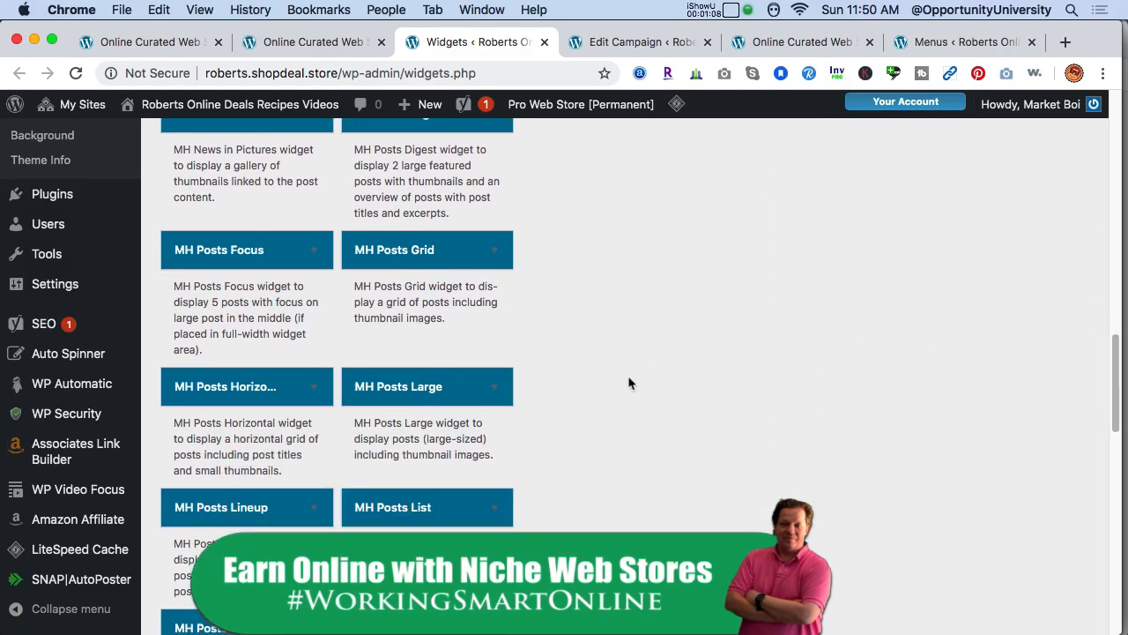
click(496, 389)
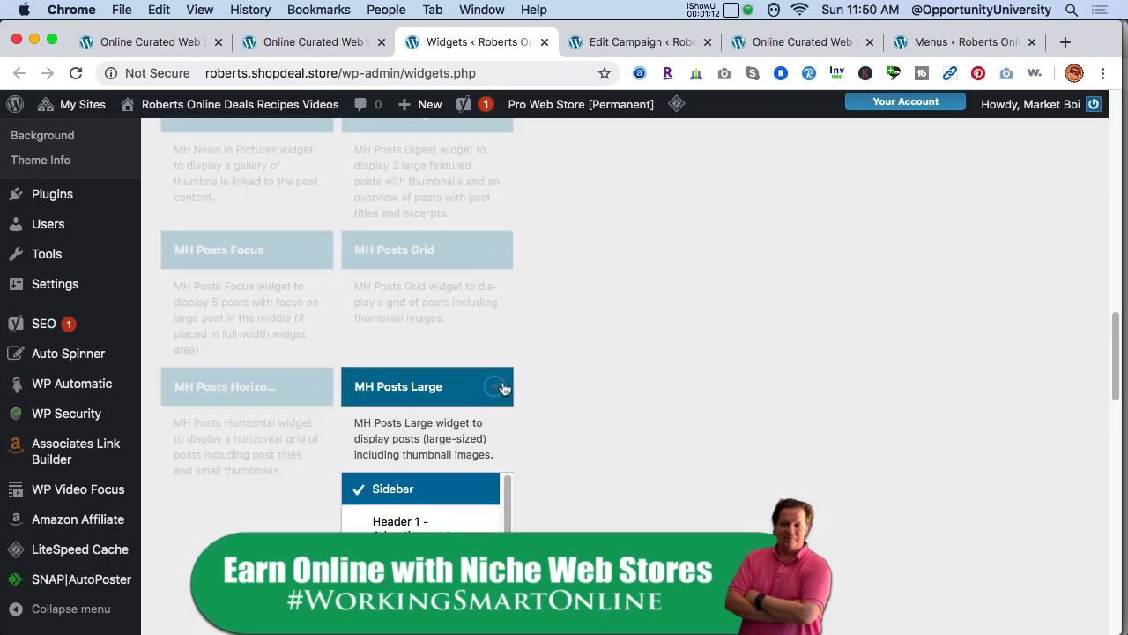
drag(1116, 379, 1113, 405)
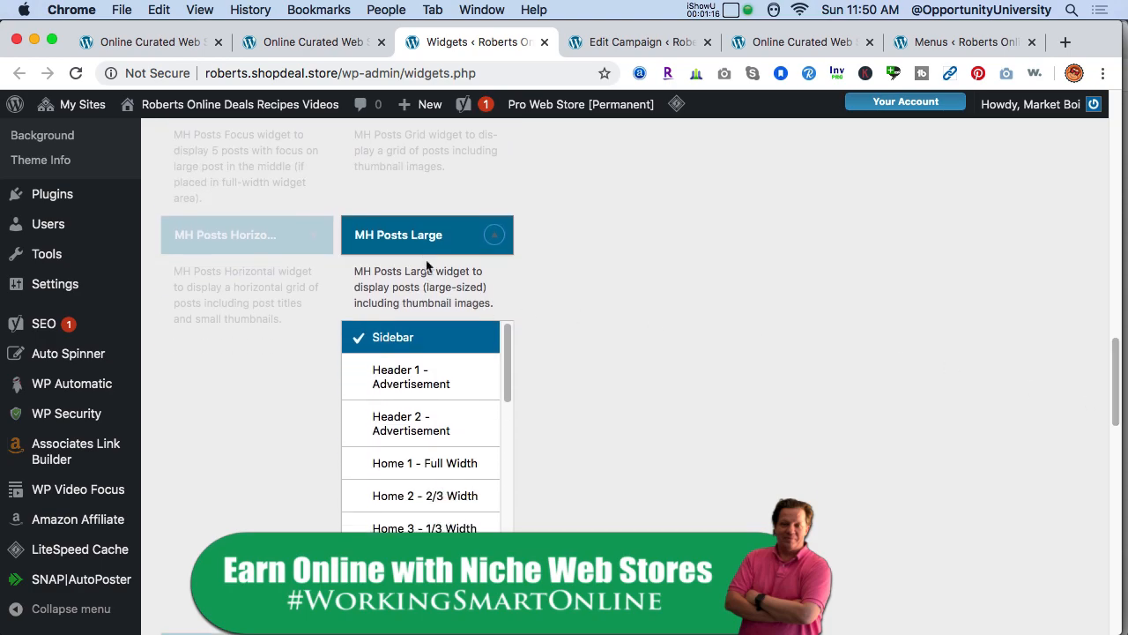
click(414, 467)
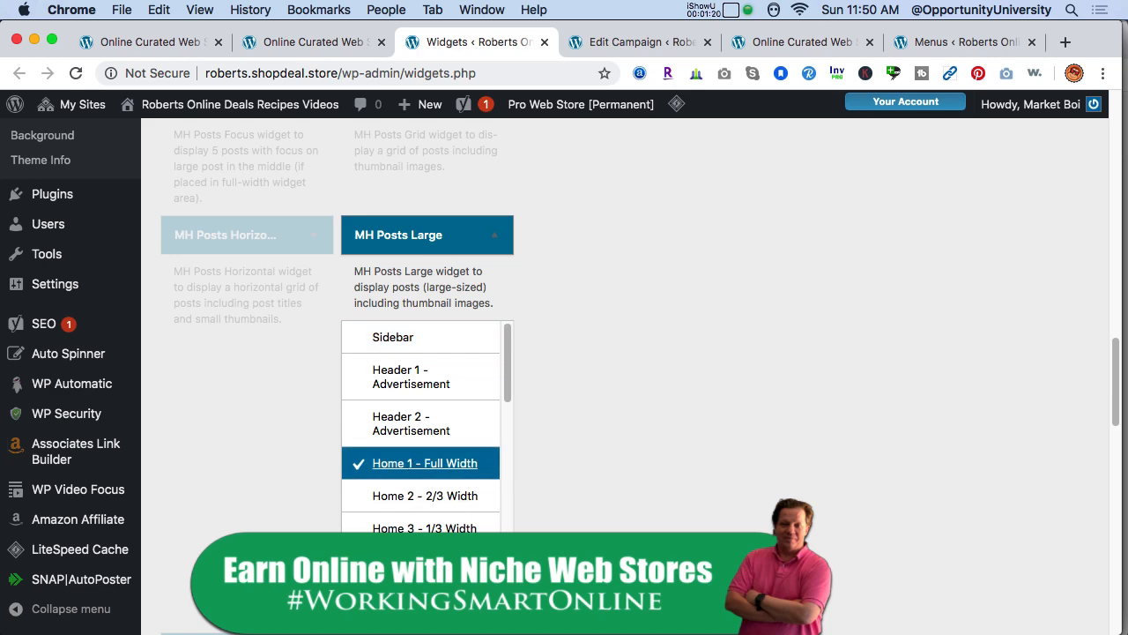
click(463, 564)
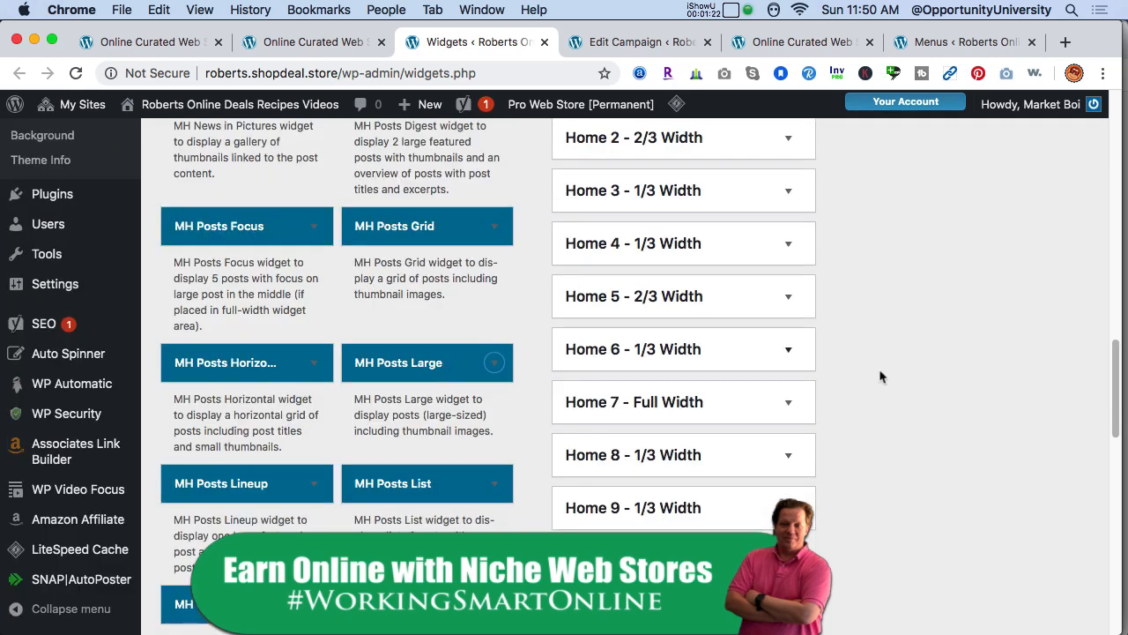
Step: Set the category of the MH Posts Large widget in Home 1 to Coffee Recipes
drag(1121, 368, 1095, 249)
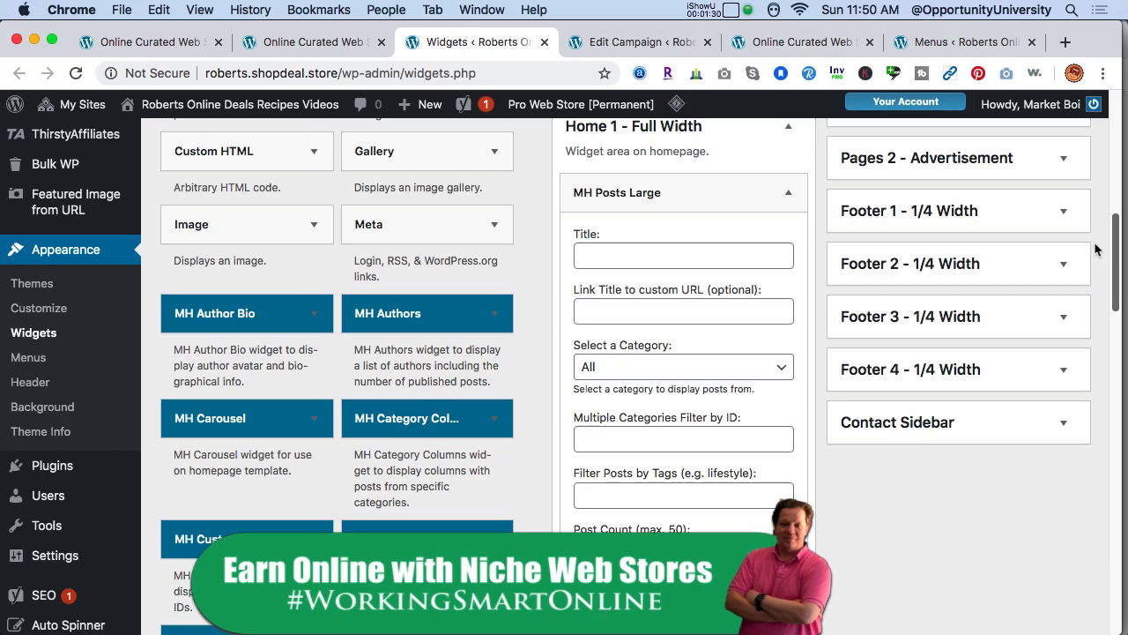
scroll(1095, 249, down, 4)
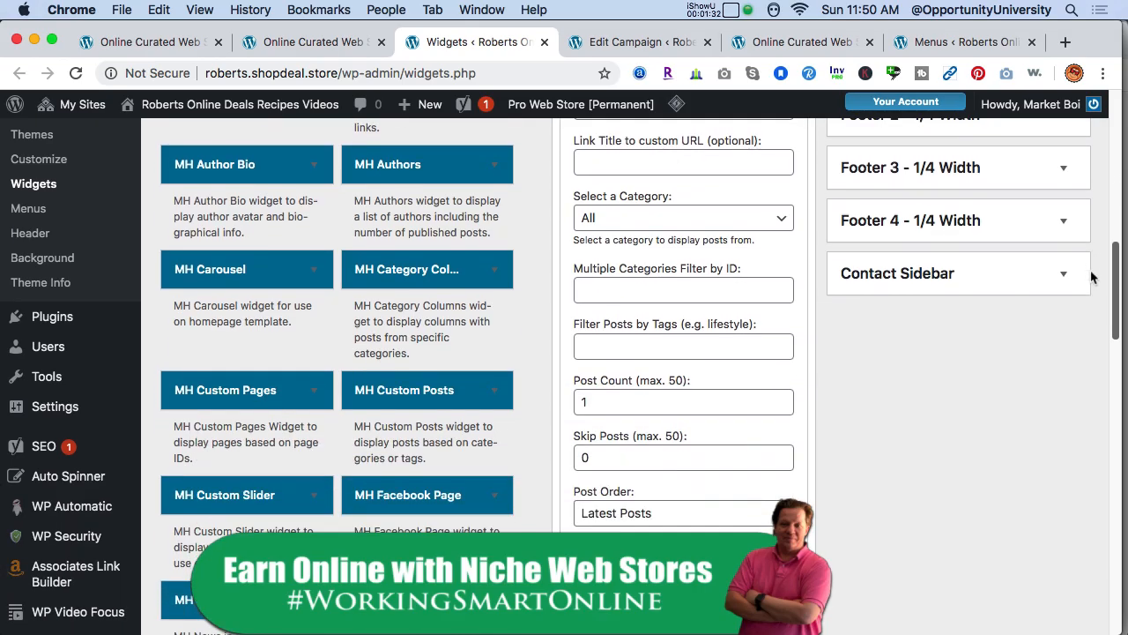
click(781, 218)
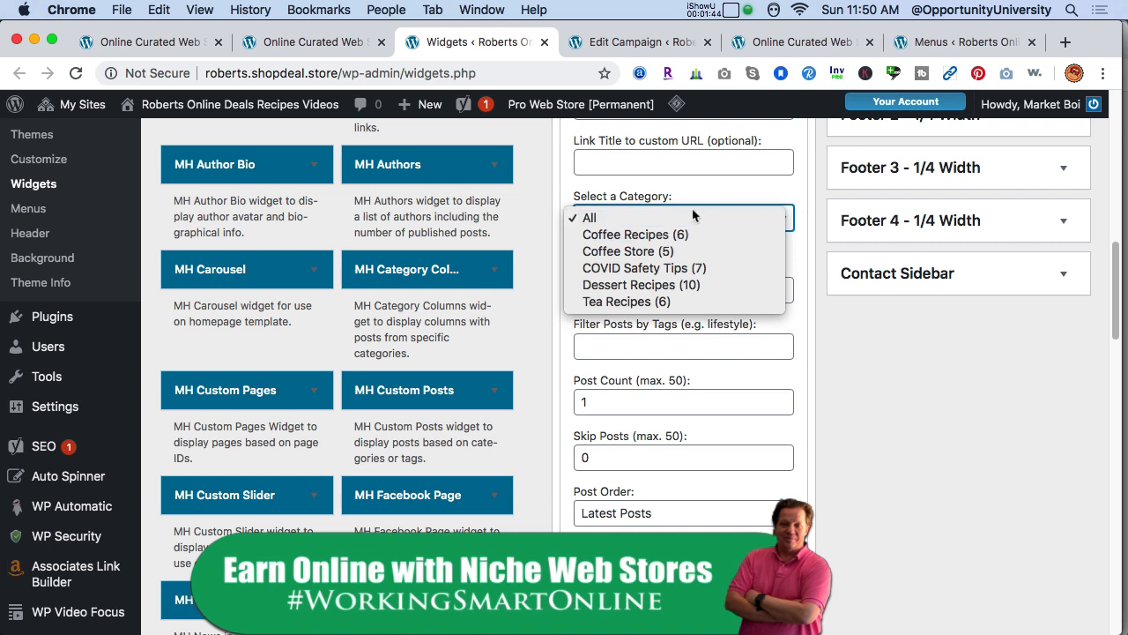
click(692, 238)
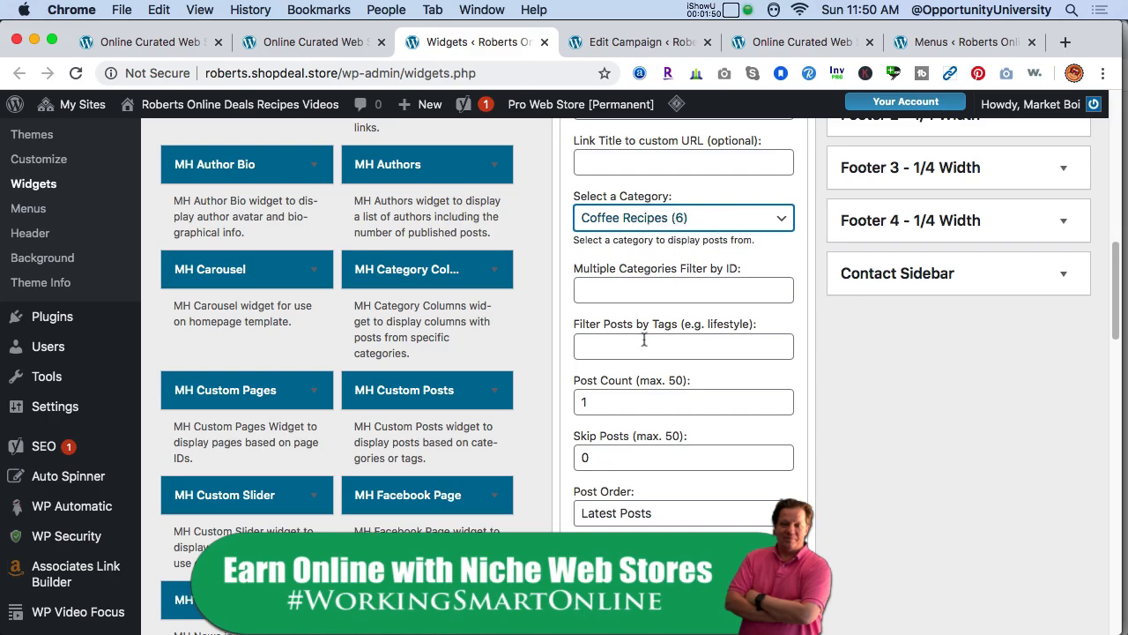
Step: Set the MH Posts Large widget's post count to 4 and its post order to Random Posts
double_click(606, 401)
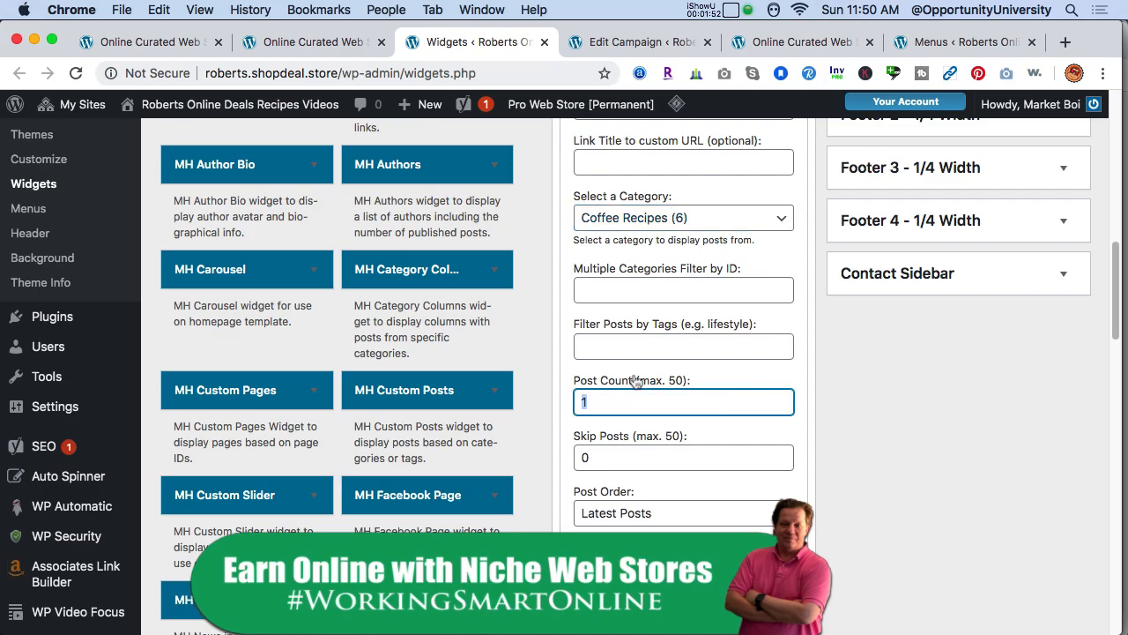
text(4)
click(894, 425)
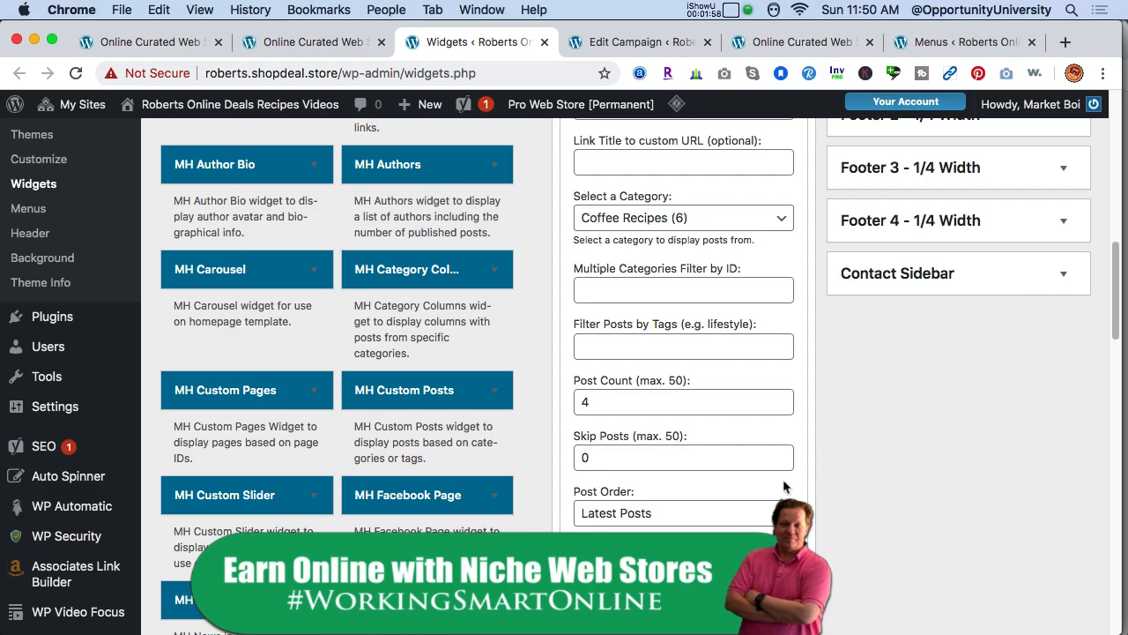
click(754, 512)
click(738, 528)
click(846, 516)
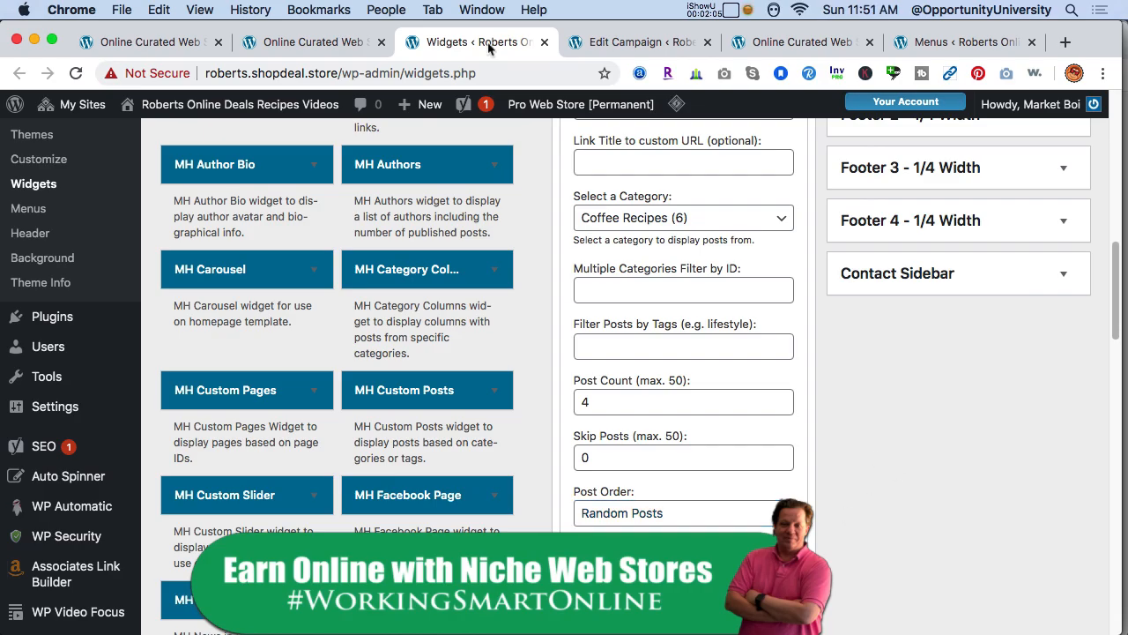
Step: Reload the store's home page in its own tab and examine the Coffee Recipes section
click(141, 44)
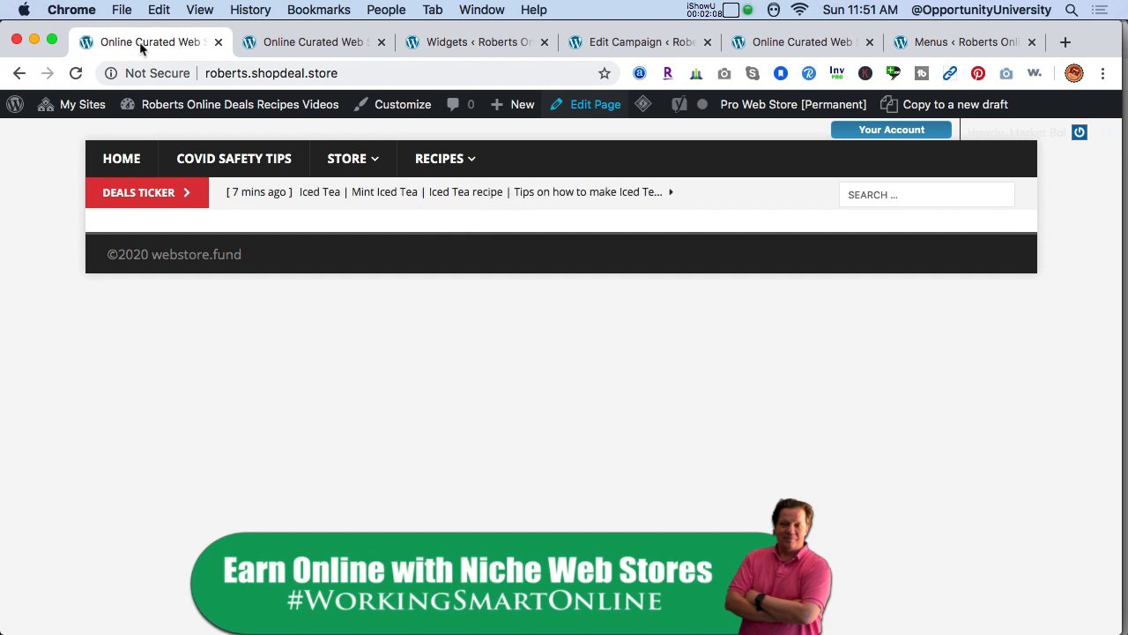
click(126, 166)
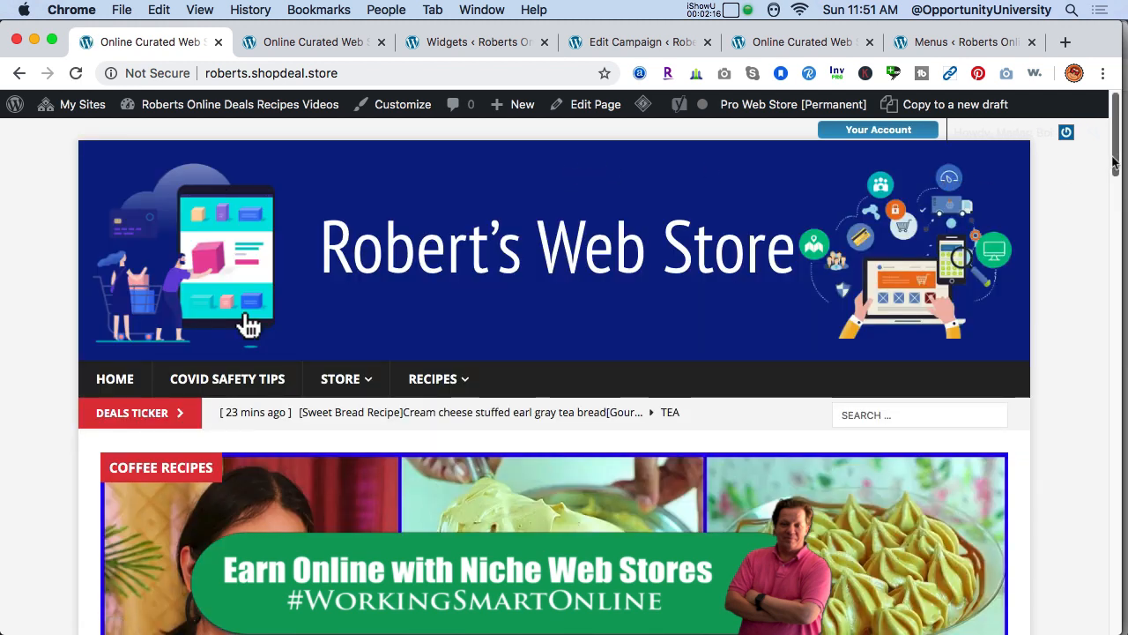
drag(1113, 162, 1090, 201)
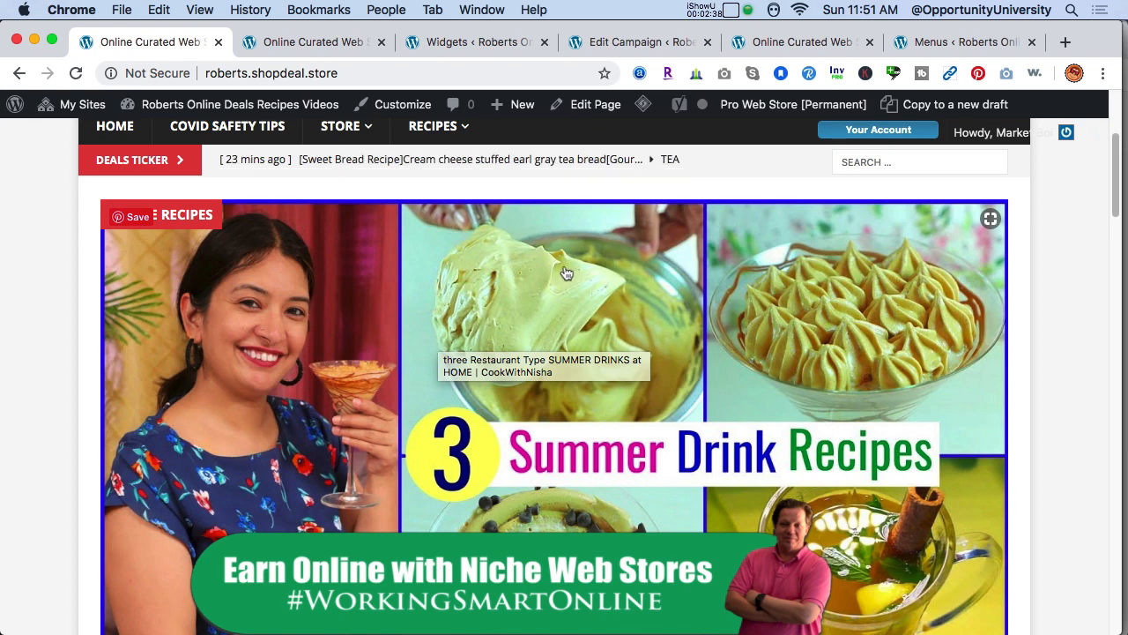
Step: Return to the Widgets page and review the MH Posts Large widget's category options, keeping Coffee Recipes selected
click(625, 41)
click(500, 47)
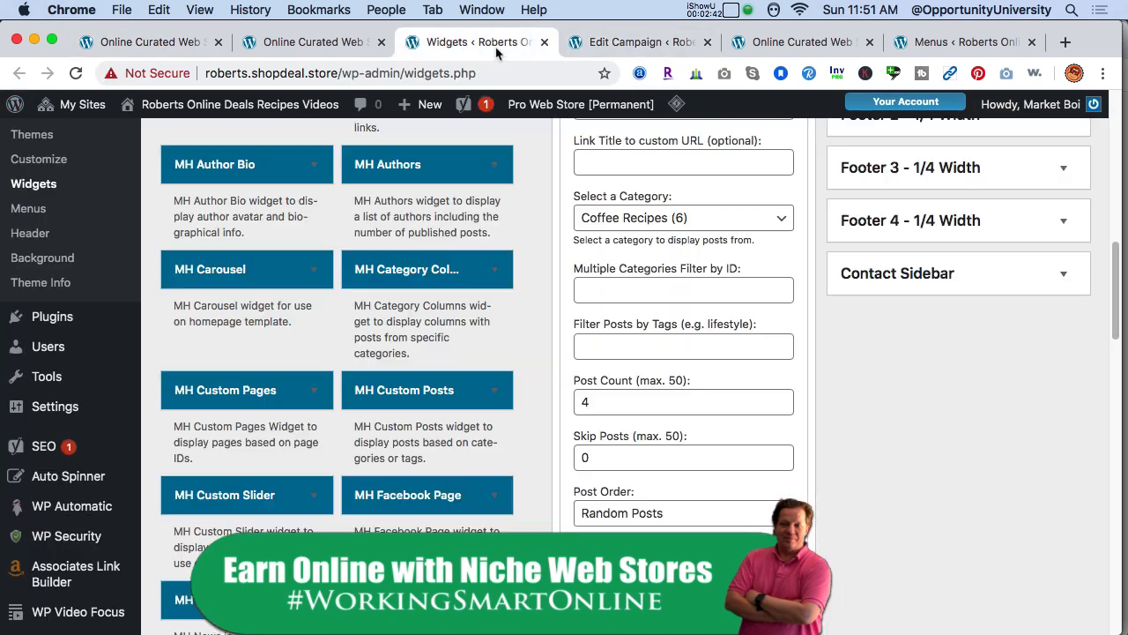
mouse_move(1115, 280)
mouse_down()
mouse_move(1115, 310)
mouse_move(1115, 280)
mouse_up()
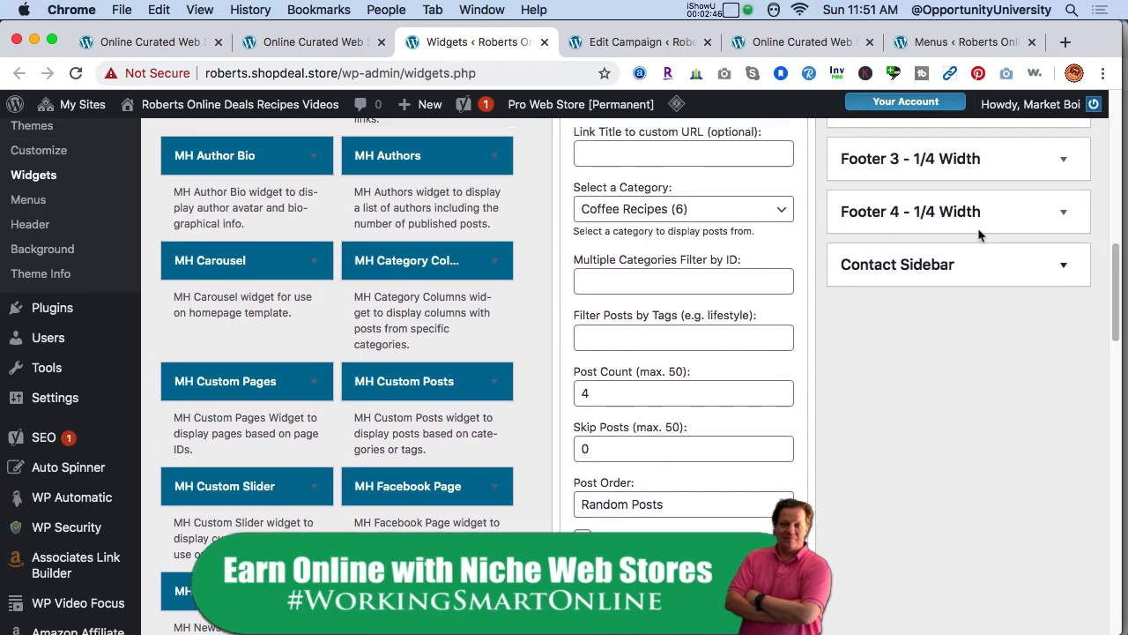
click(764, 216)
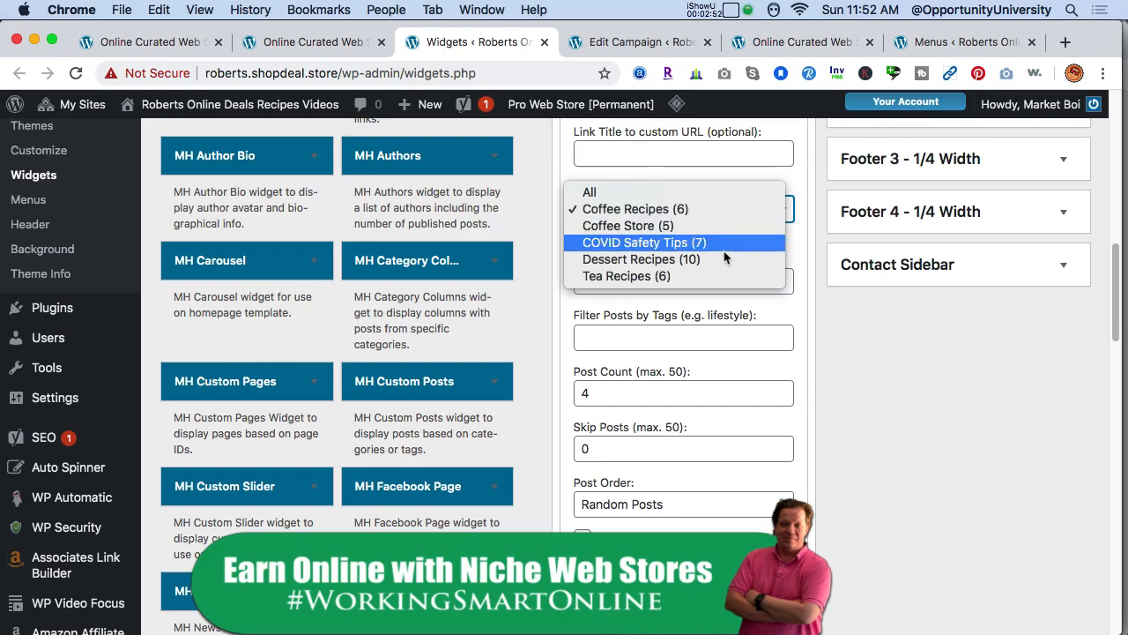
click(860, 321)
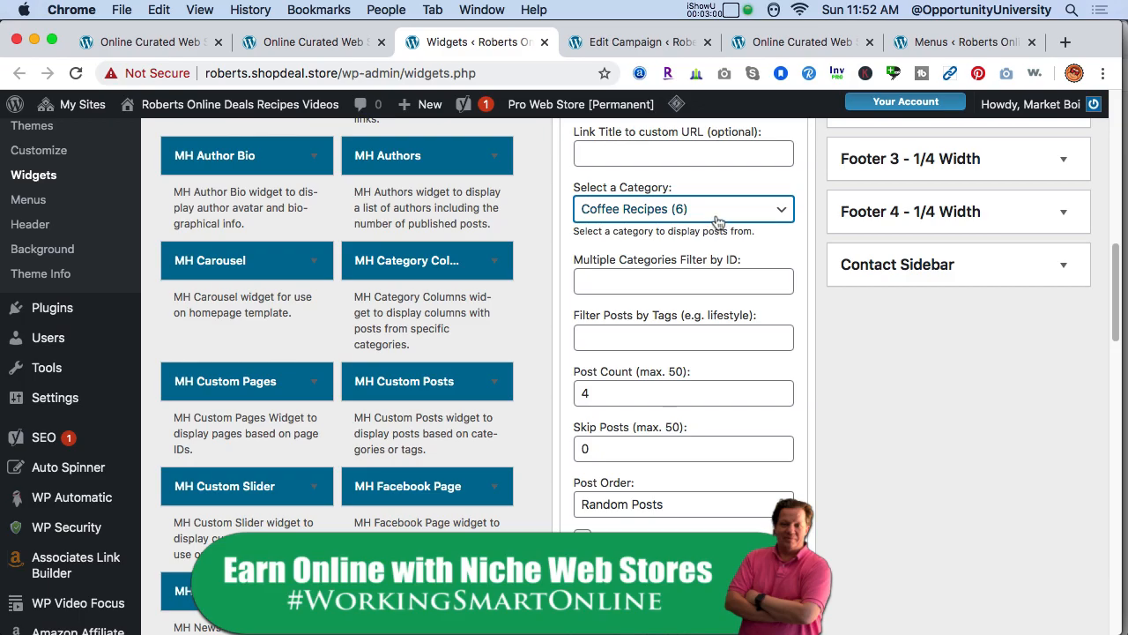
Step: Open the post Categories page in a new browser tab and switch to it
scroll(716, 220, up, 4)
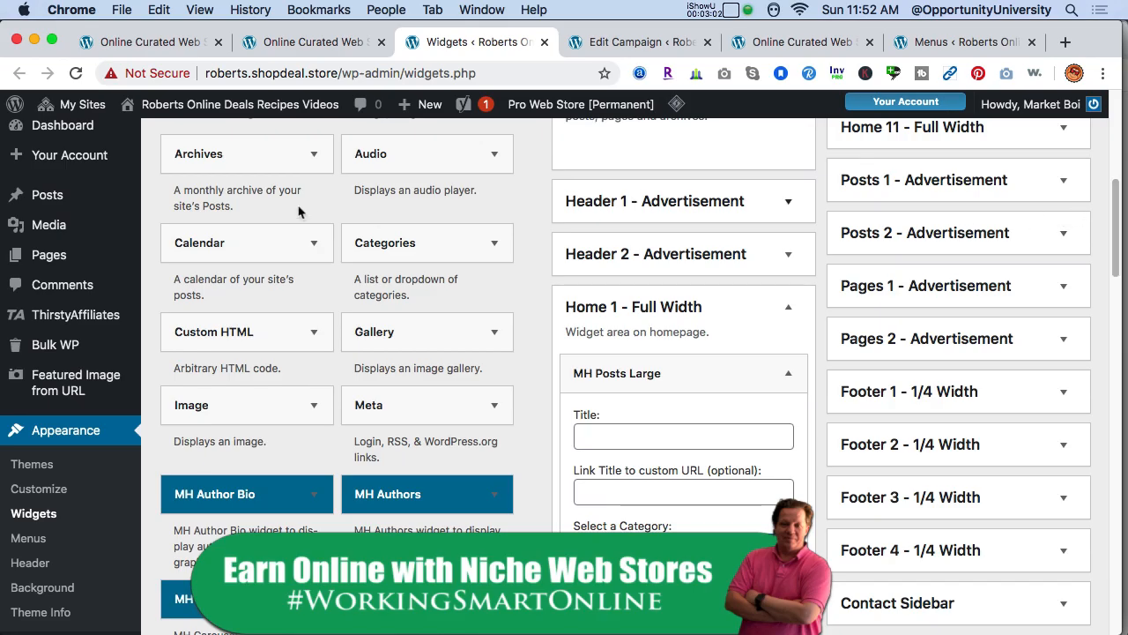
mouse_move(64, 204)
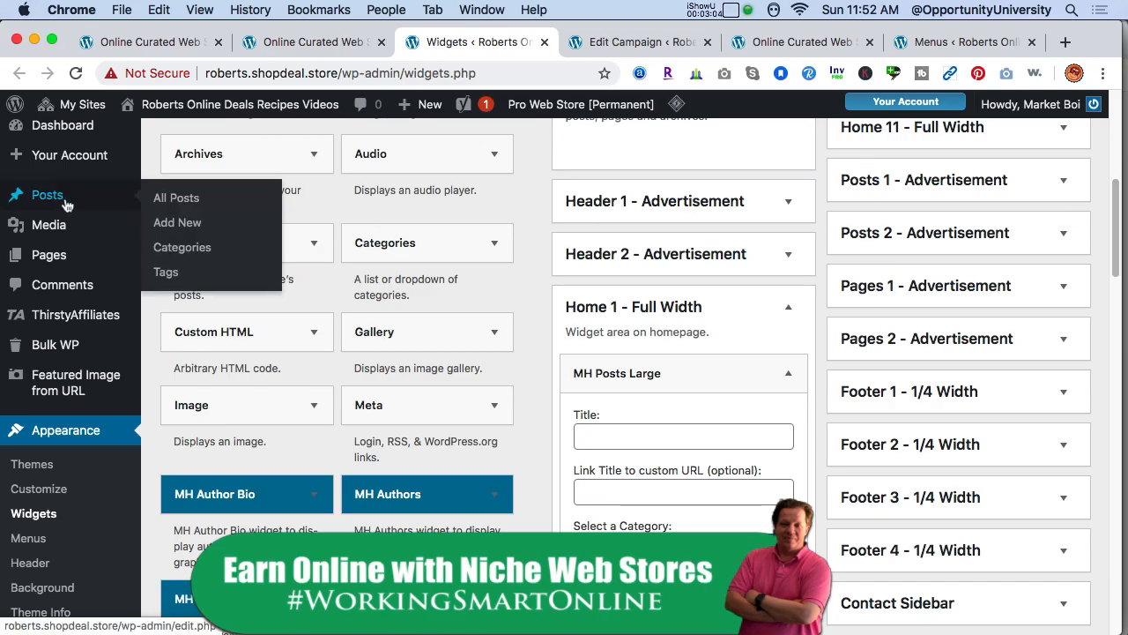
right_click(197, 252)
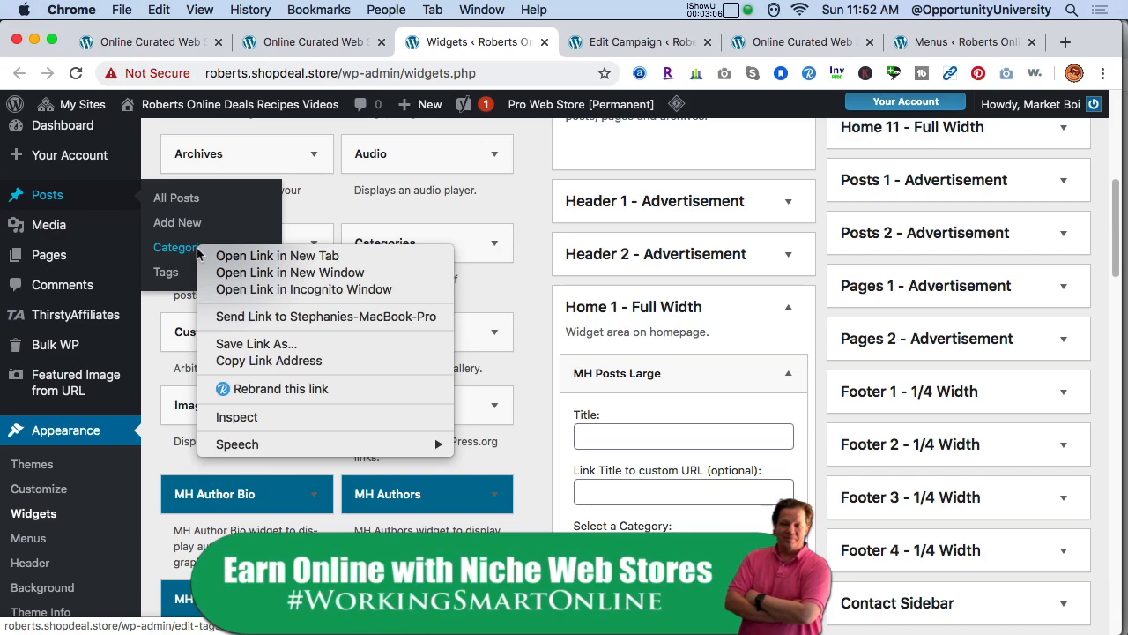
click(222, 256)
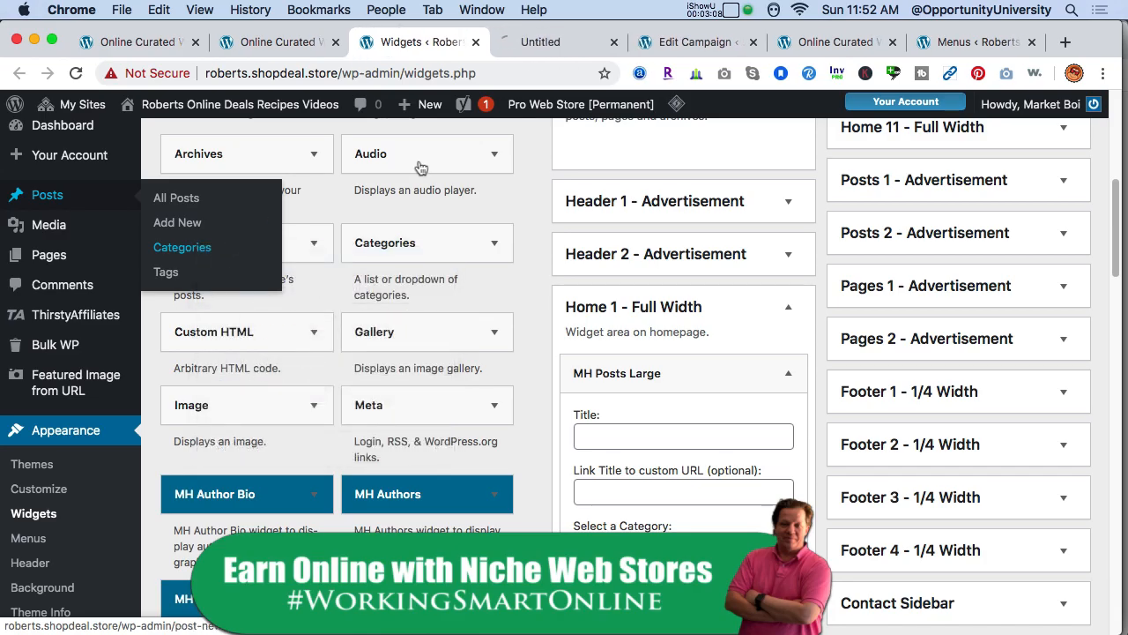
click(564, 45)
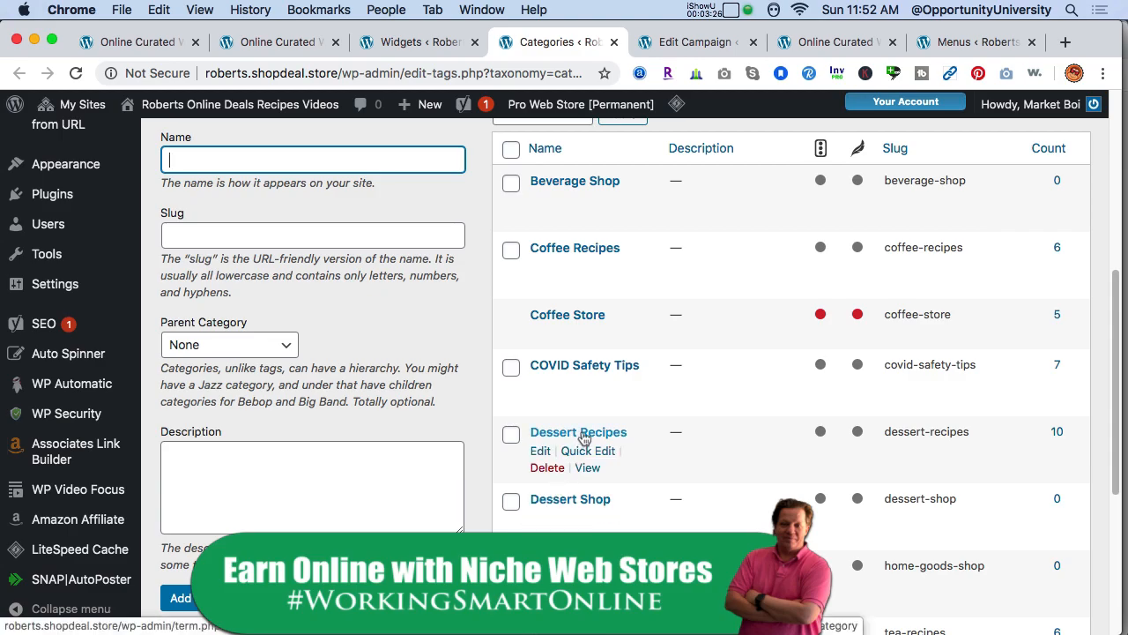
click(372, 453)
text(5)
key(super+z)
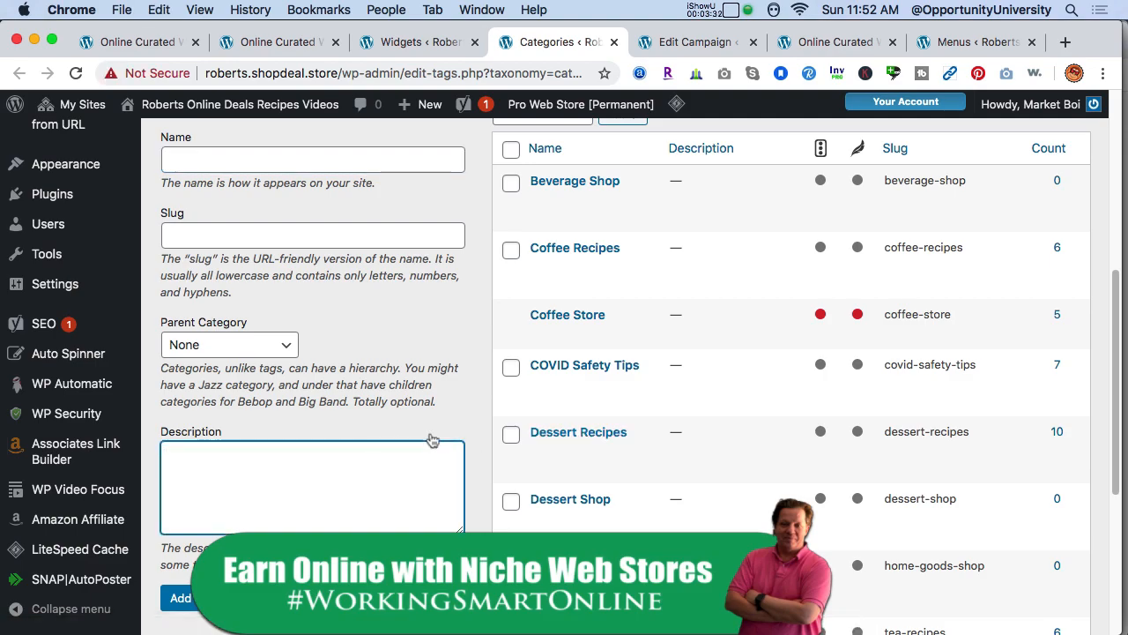
Step: Note the category IDs 15,14 in the blank Description field of the new category form, then cut them to the clipboard
drag(1125, 330, 989, 428)
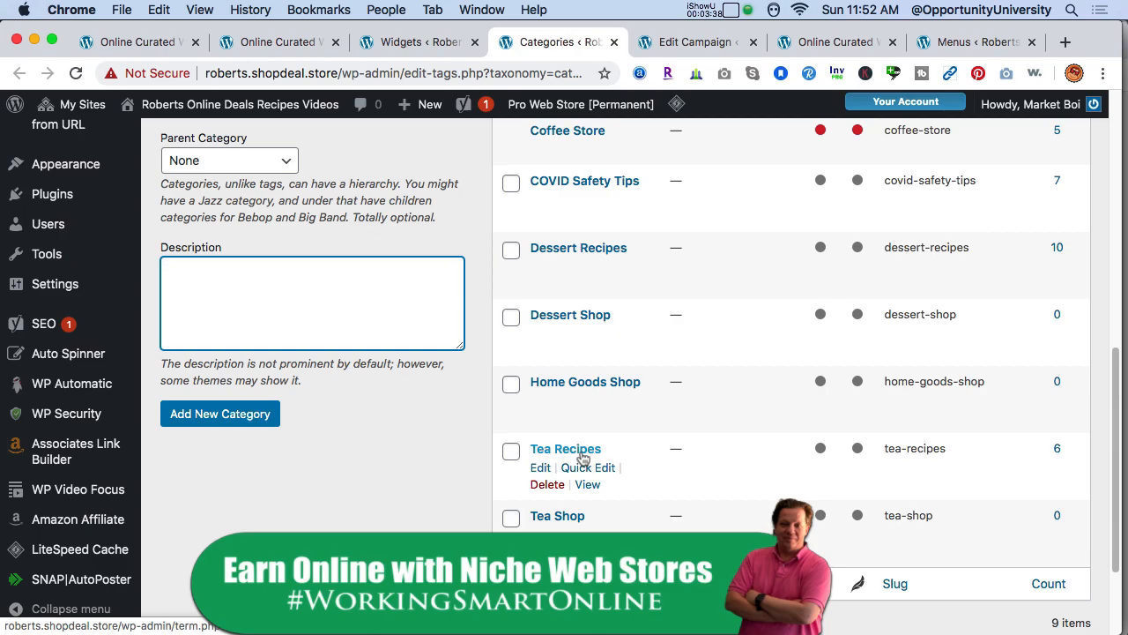
click(342, 296)
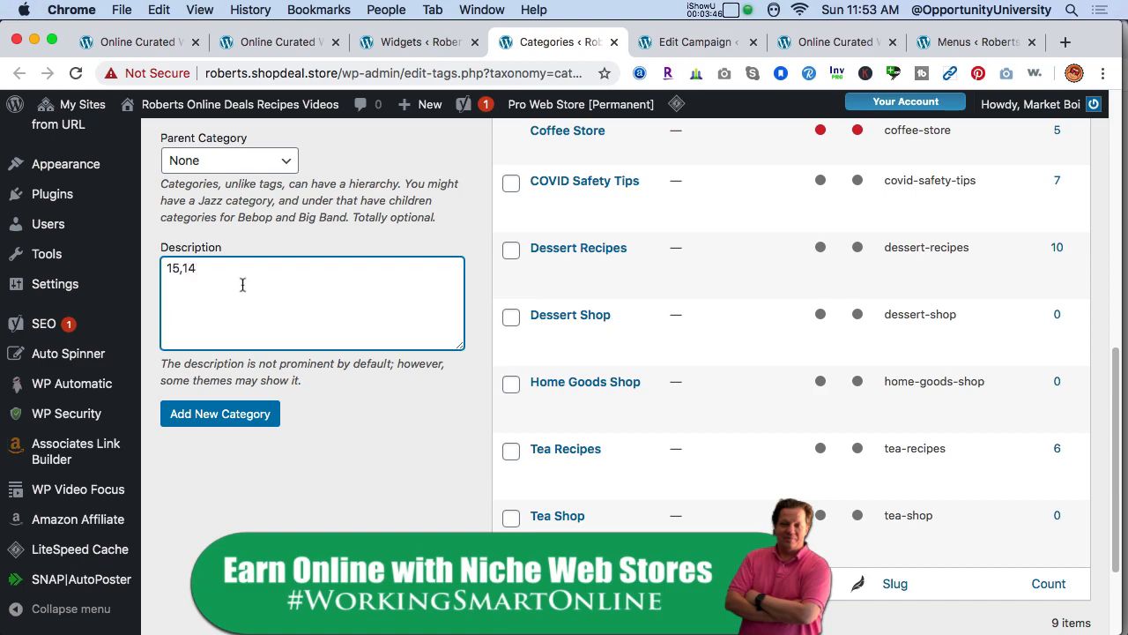
drag(196, 275, 150, 279)
key(super+x)
Step: Return to the Widgets page and paste 15,14 into the MH Posts Large widget's Link Title to custom URL field
click(426, 44)
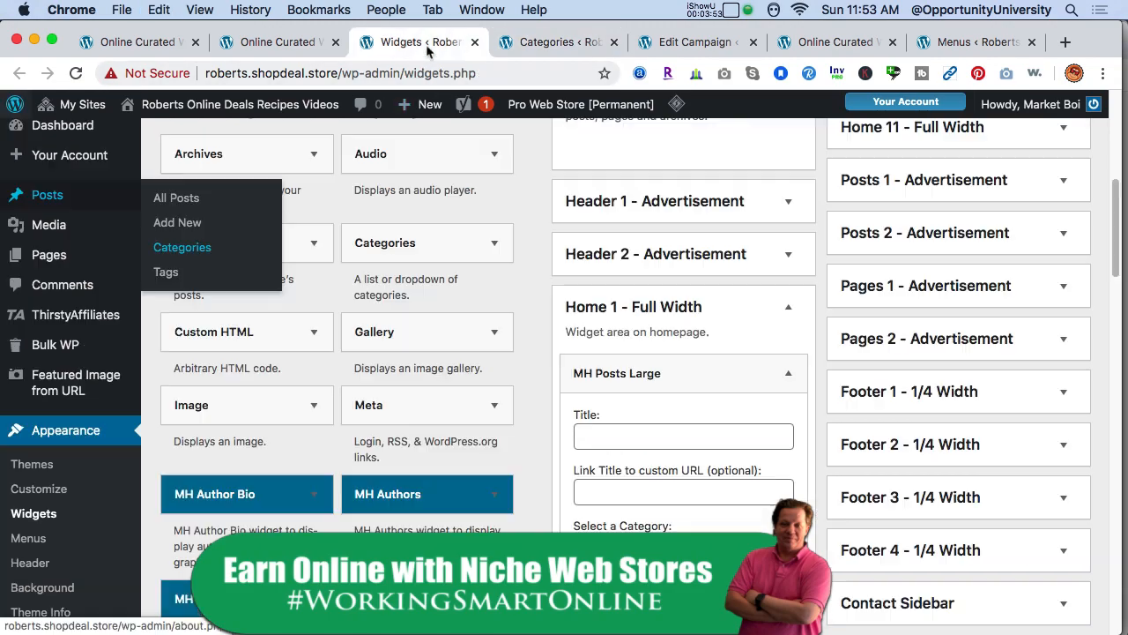
click(601, 485)
key(super+v)
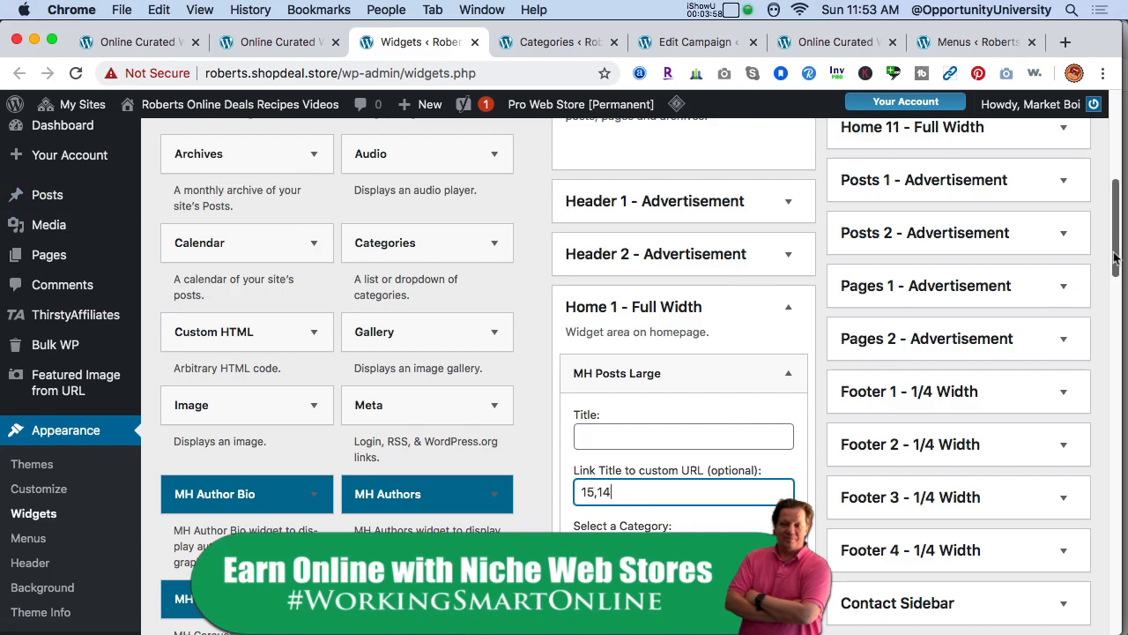
scroll(919, 356, down, 5)
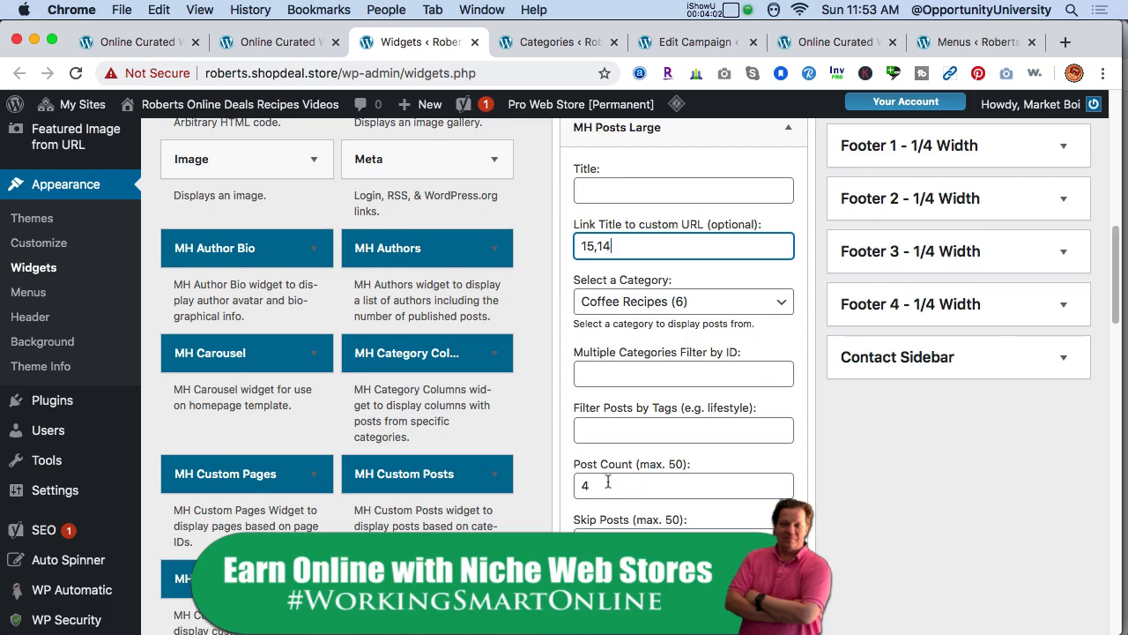
Step: Move the category IDs 15,14 from Link Title to custom URL into the MH Posts Large widget's Multiple Categories Filter by ID and save it
scroll(1113, 323, down, 1)
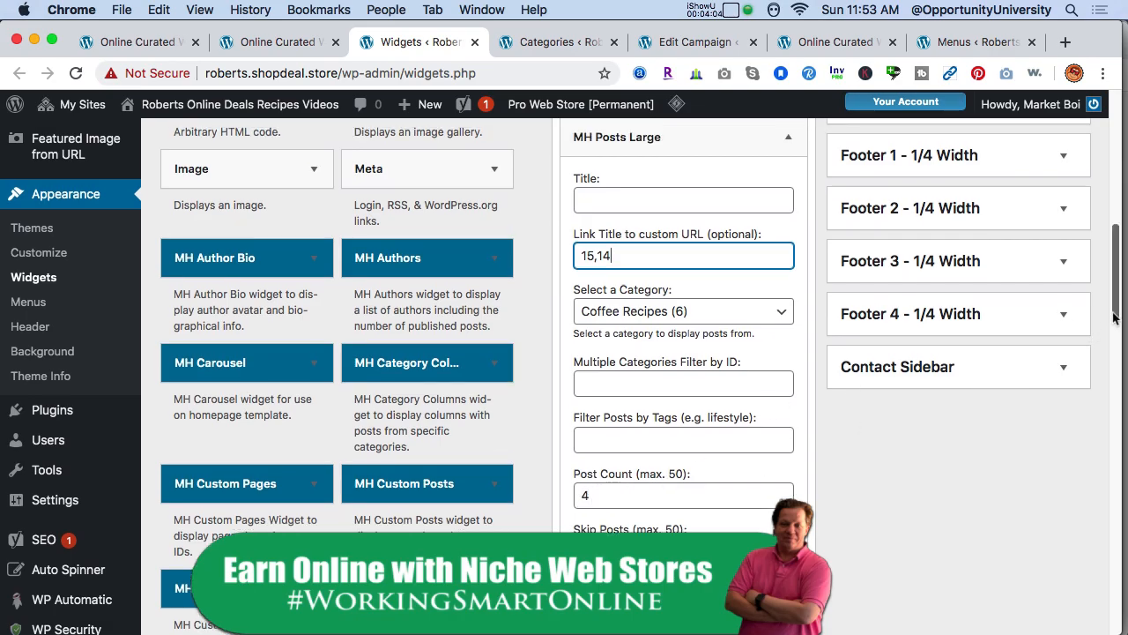
drag(1113, 323, 1116, 291)
click(1115, 290)
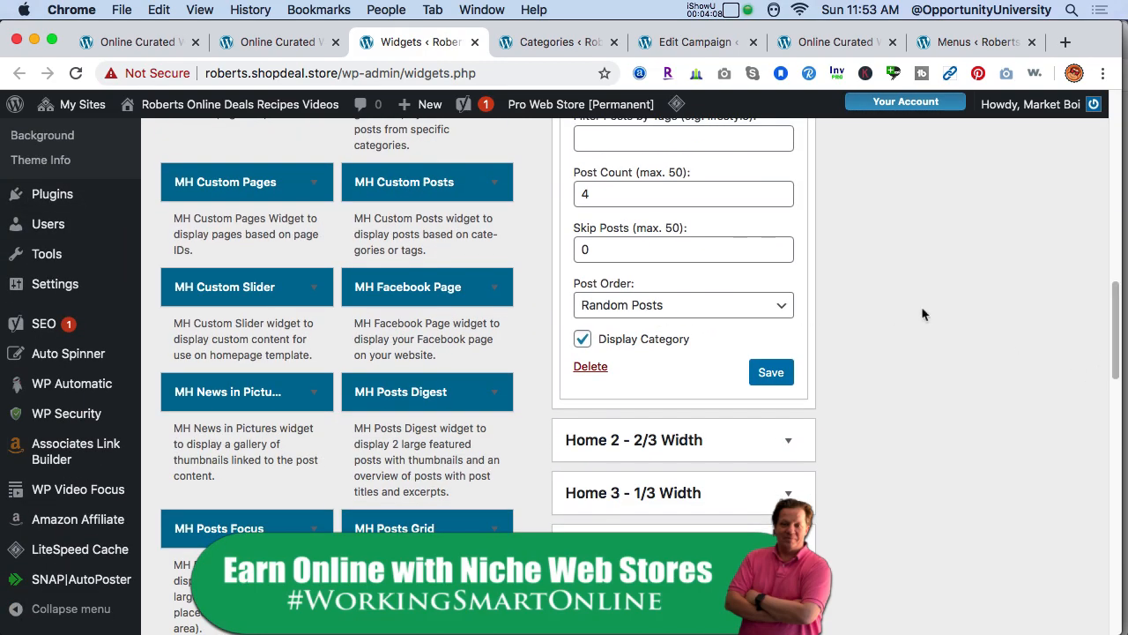
scroll(1099, 325, up, 5)
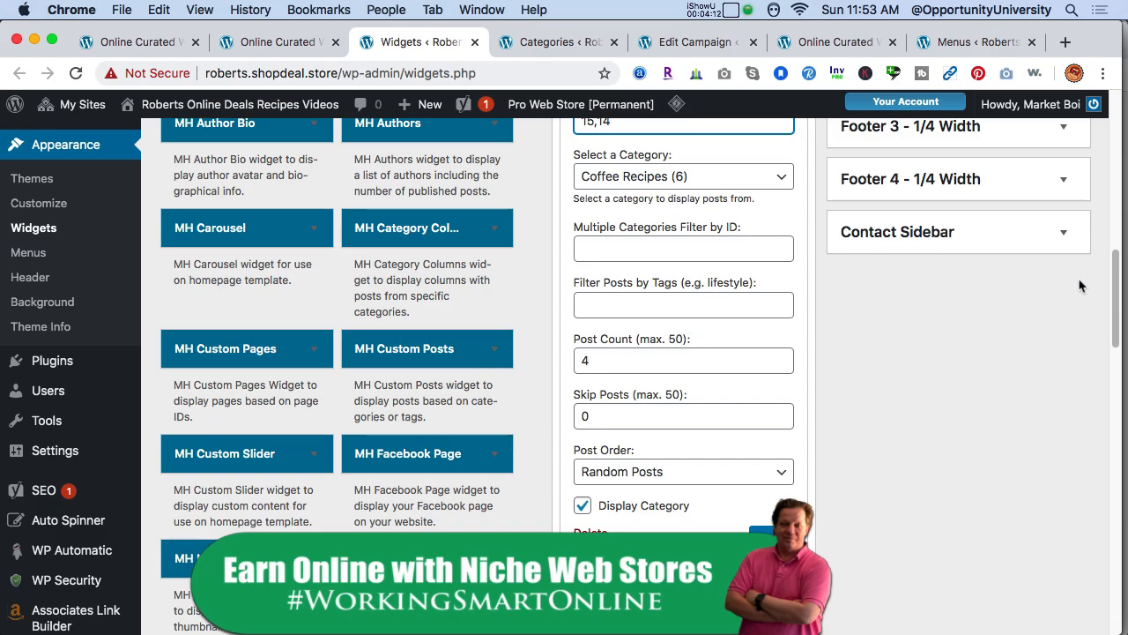
drag(1115, 271, 1112, 254)
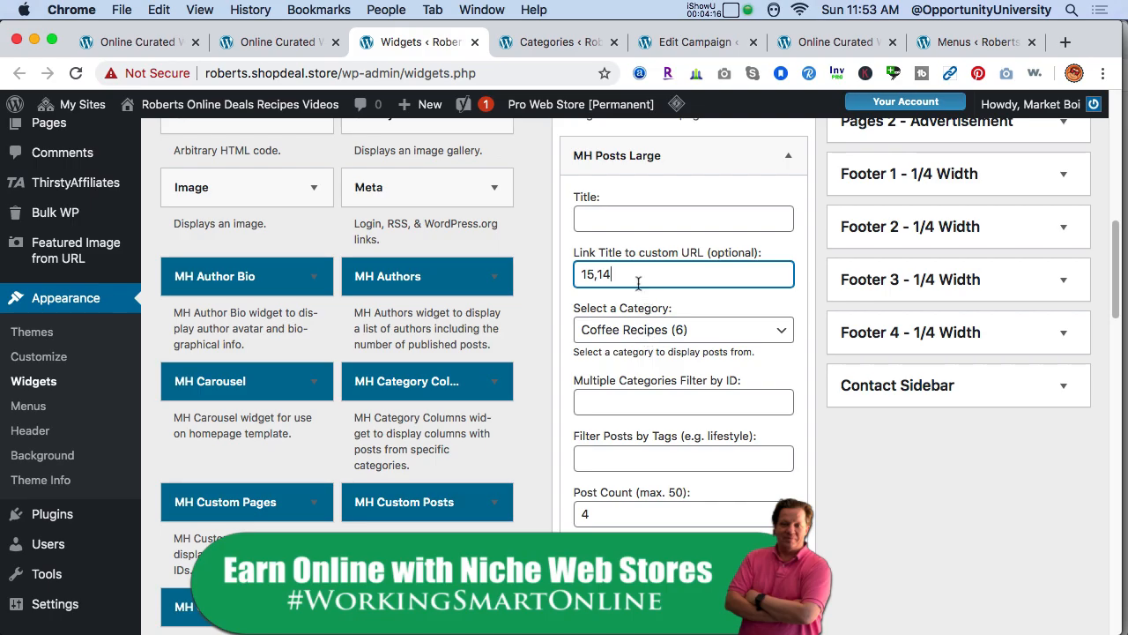
double_click(613, 274)
key(super+x)
click(603, 398)
key(super+v)
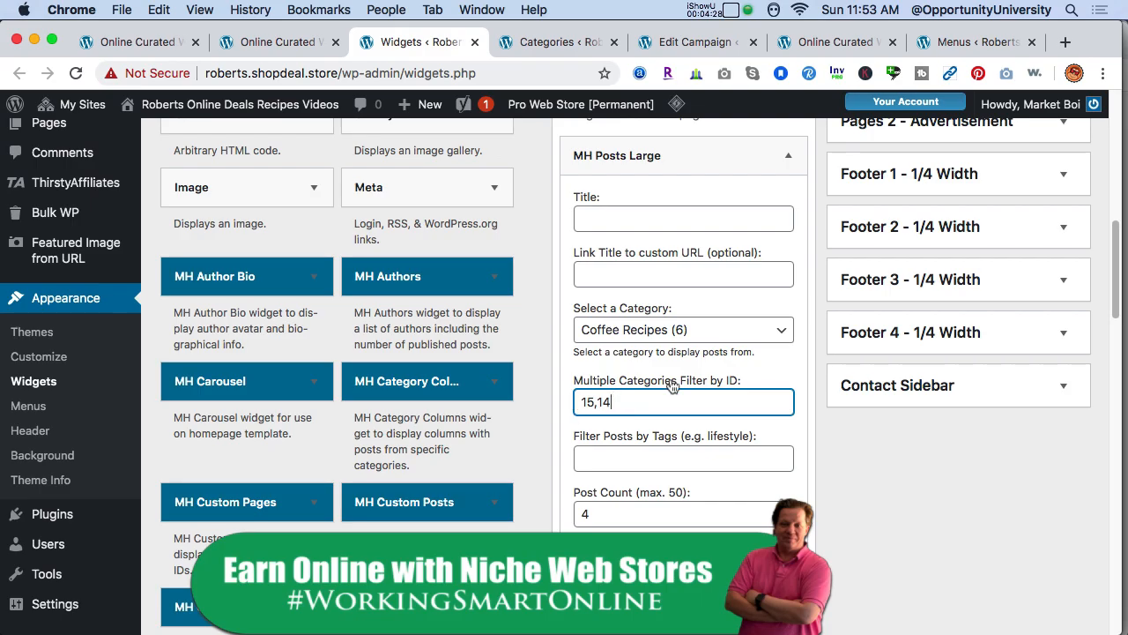
drag(1113, 315, 1108, 364)
click(776, 433)
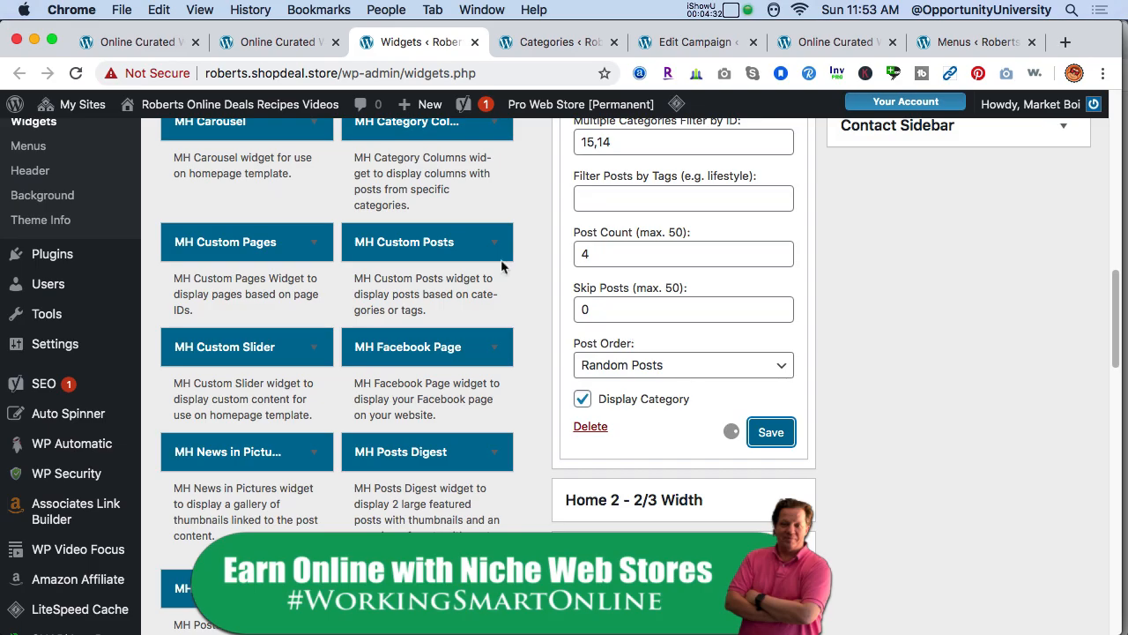
Step: Switch to the store's home page and reload it to check the featured post from the filtered categories
click(169, 51)
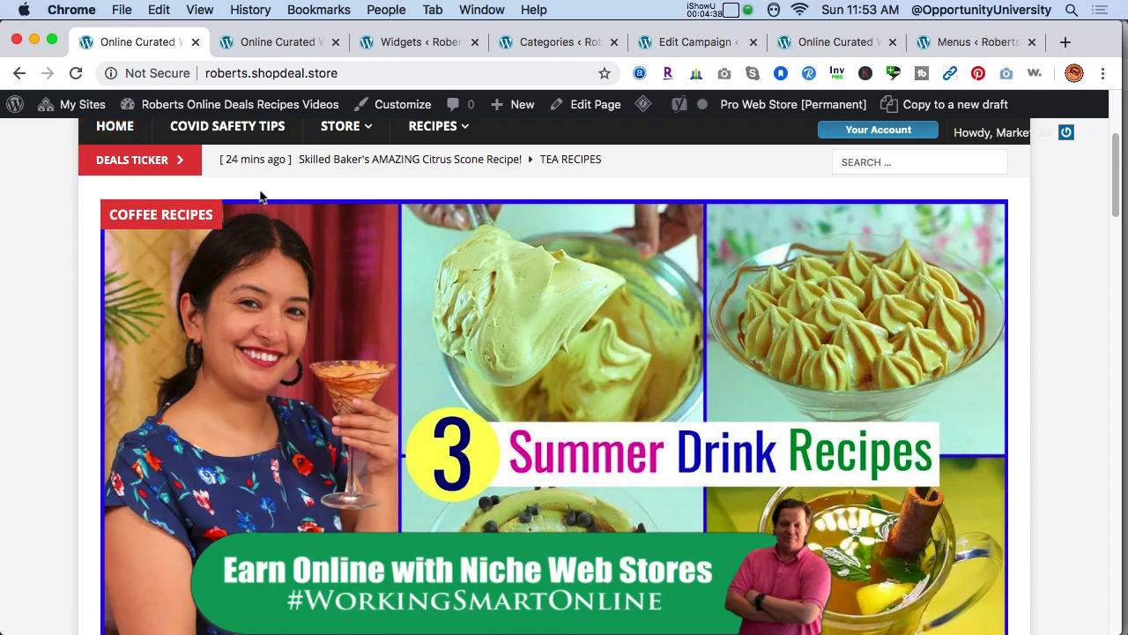
key(super+r)
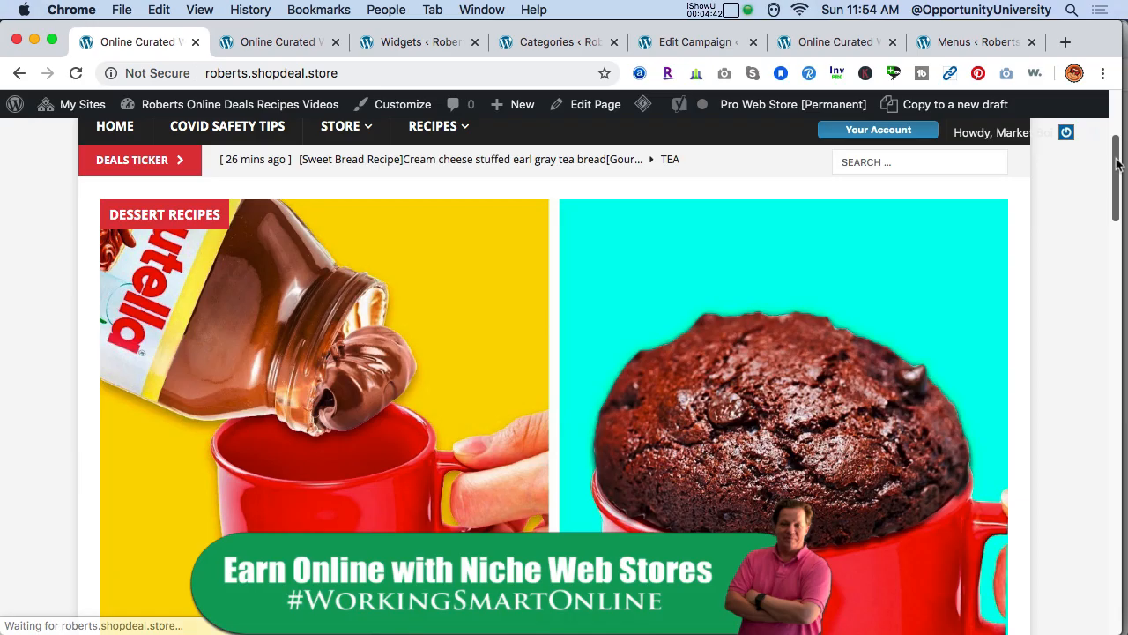
drag(1118, 167, 1079, 157)
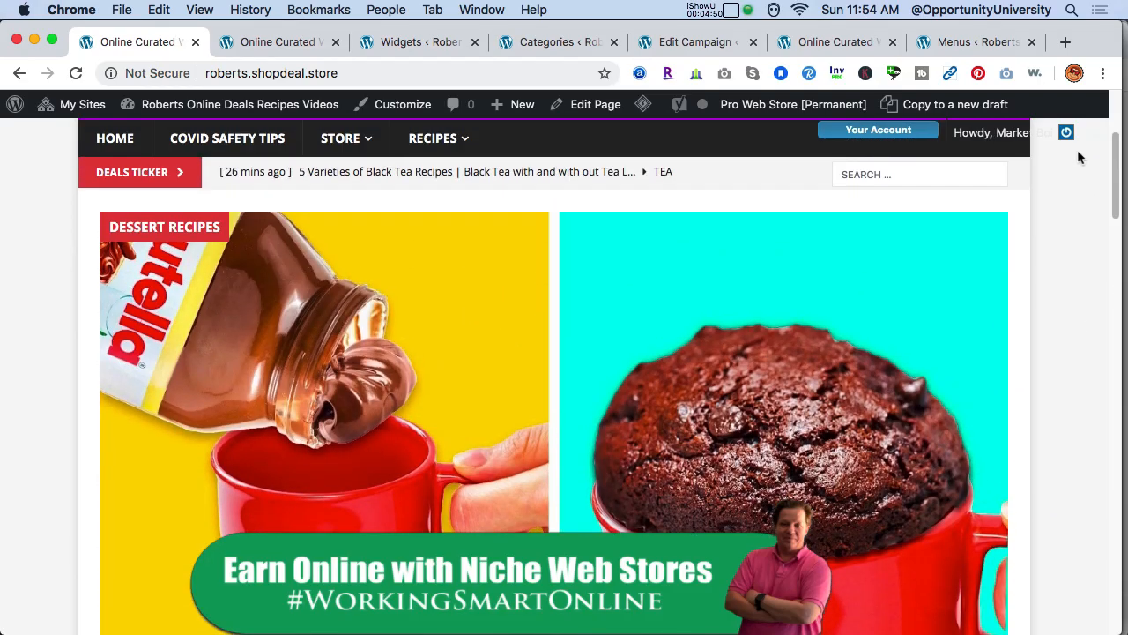